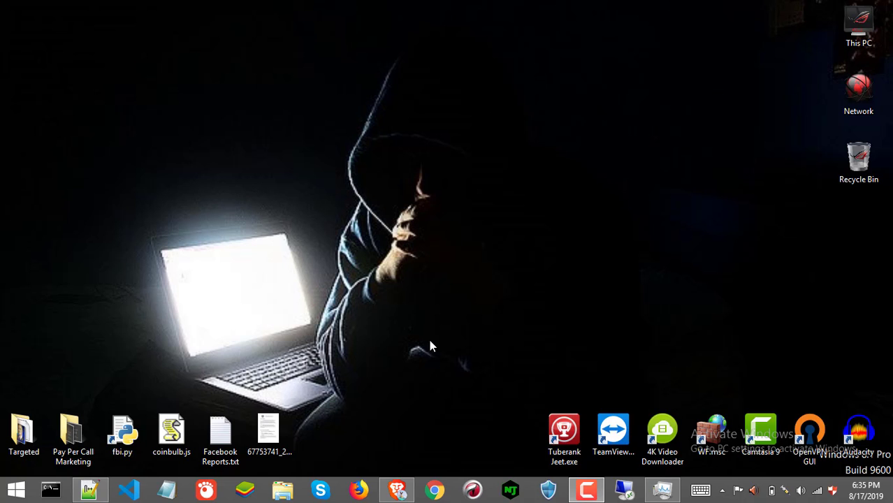
Bring Chrome forward and show the Auto Reporter listing in the Chrome Web Store.
click(397, 490)
click(278, 10)
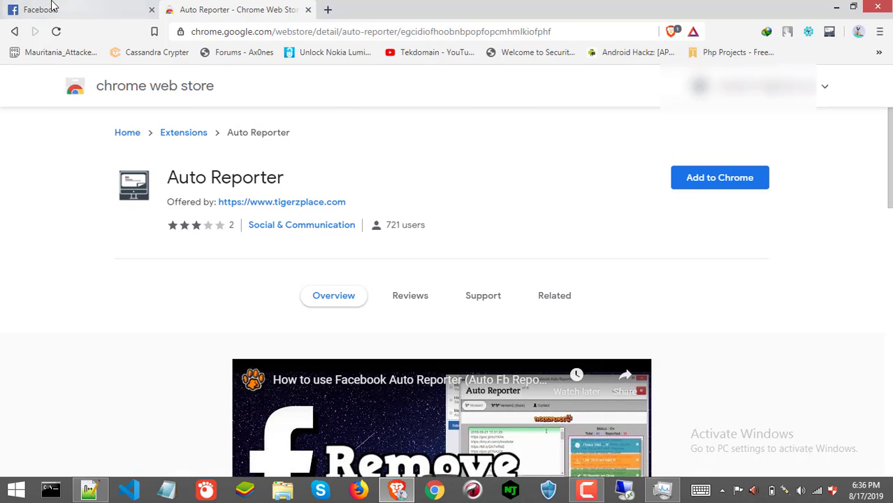
Launch Auto Reporter's persistent Short Link Generator window, centre it, and choose Page > Anti-Race.
click(96, 10)
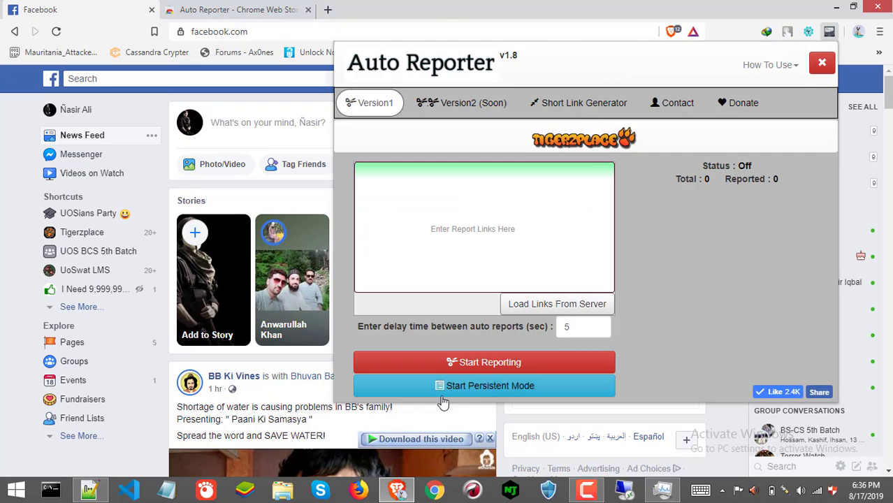
click(451, 388)
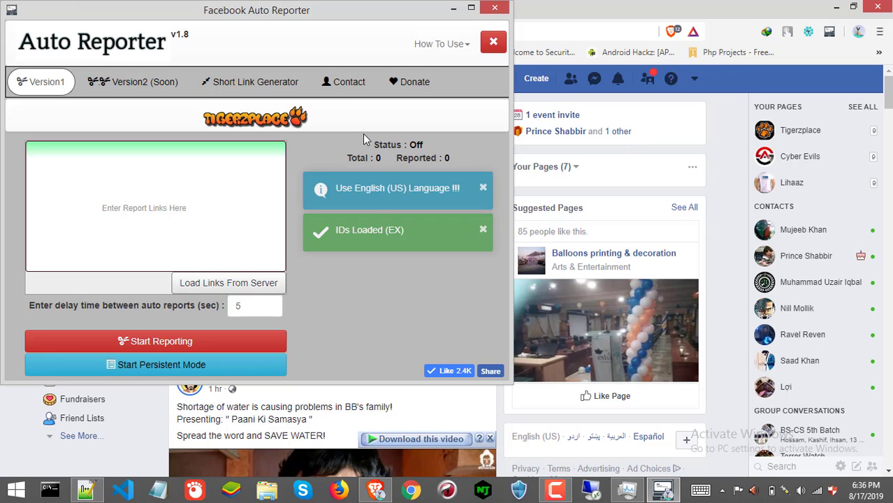
click(256, 82)
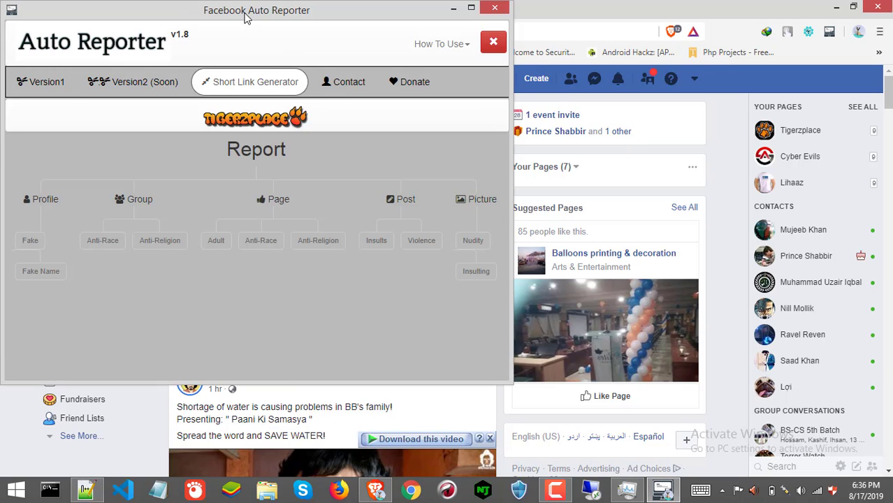
drag(246, 17, 413, 63)
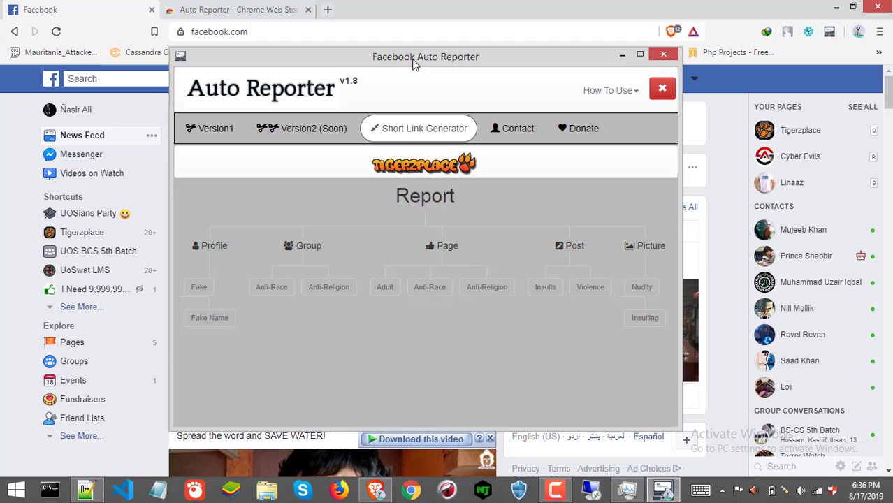
click(439, 286)
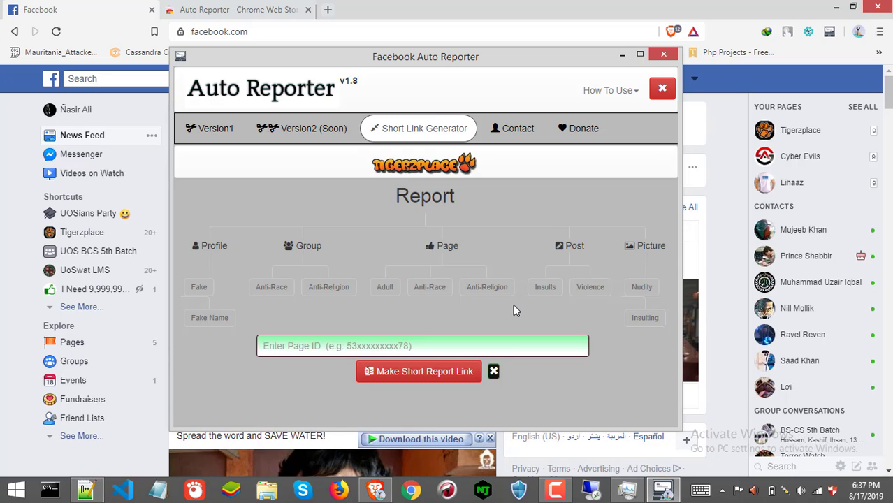
click(370, 341)
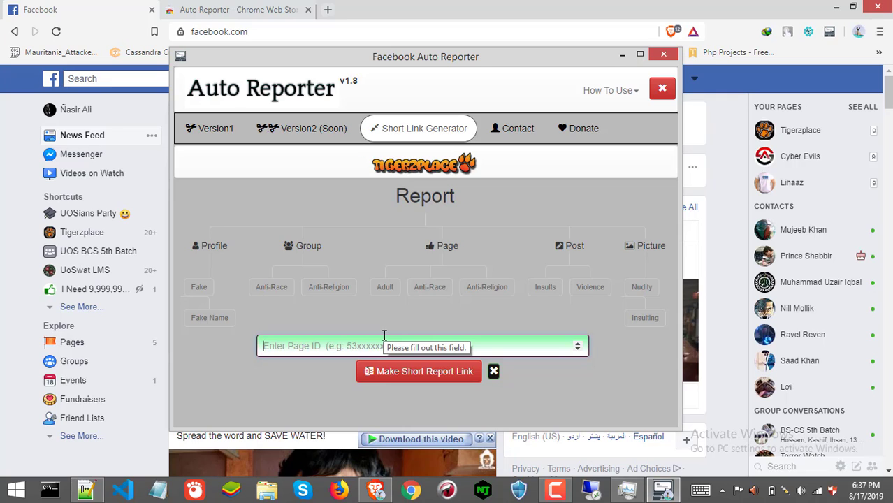
Search Facebook for 'repor' and open the Report Anti-islamic pages group.
click(378, 6)
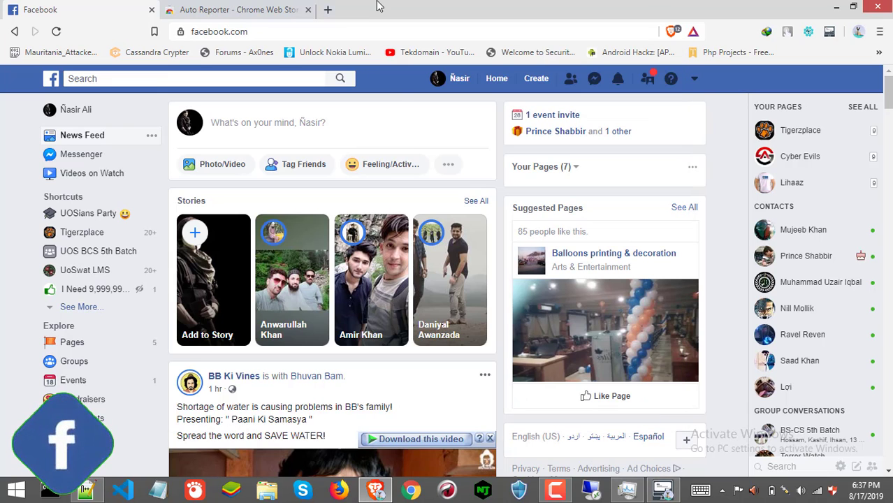
click(104, 309)
click(175, 78)
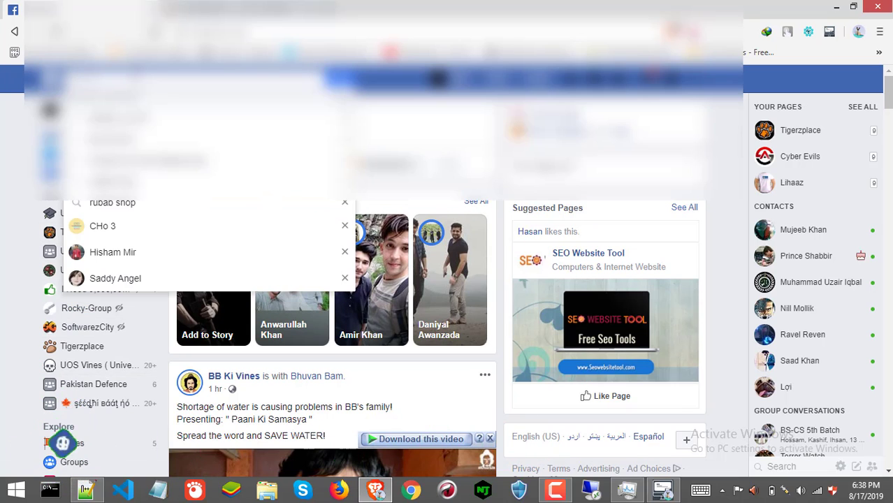
text(repor)
key(Return)
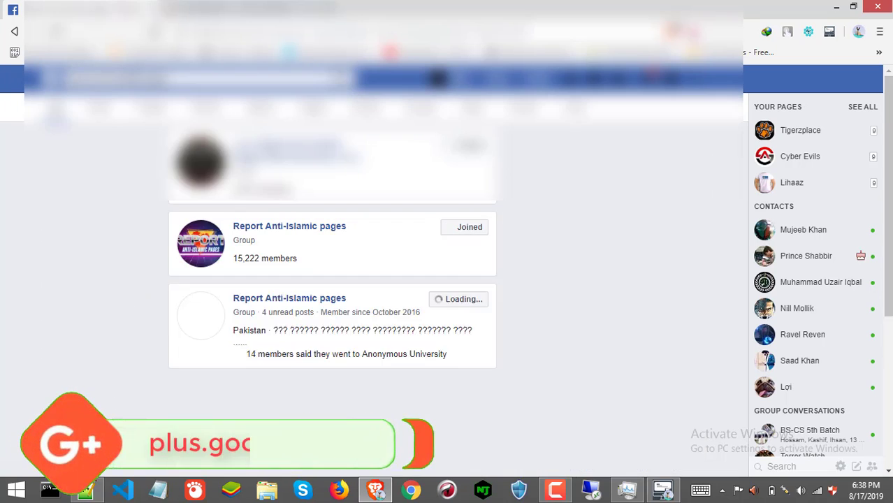
click(276, 231)
Browse the group's posts and check the Stop Islam With Direct Action link's options.
scroll(539, 285, down, 15)
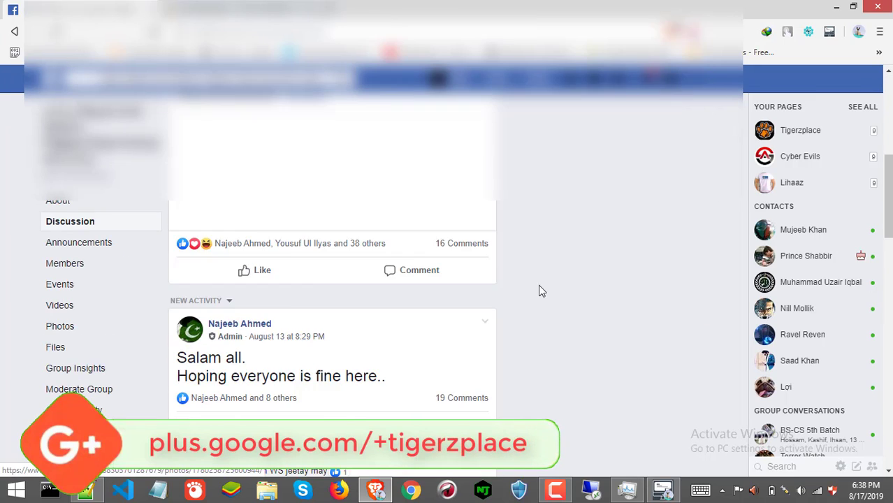
scroll(428, 252, down, 5)
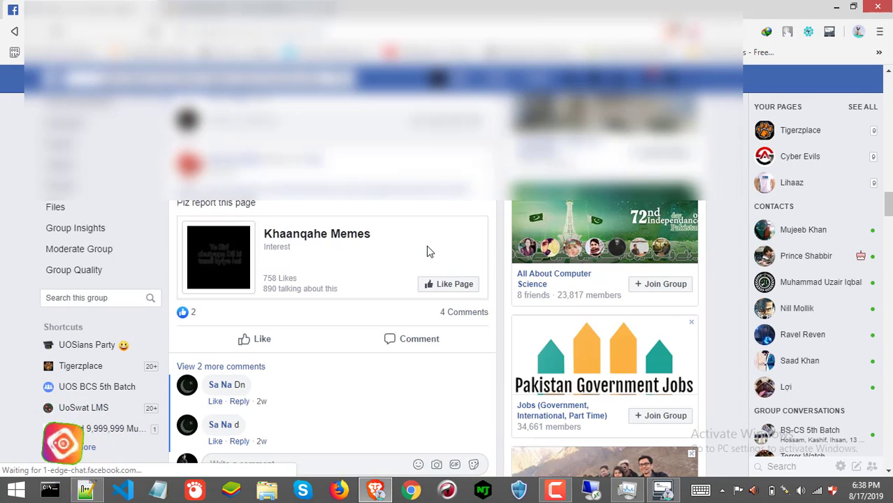
scroll(389, 201, down, 15)
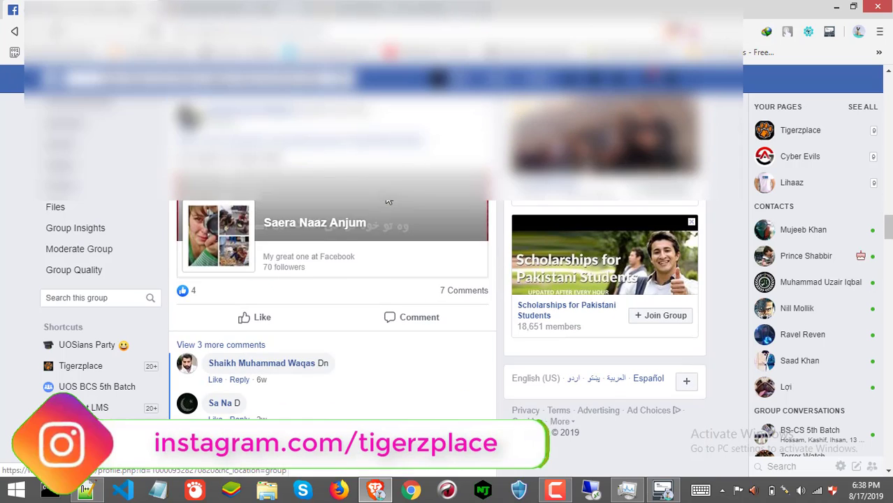
scroll(331, 350, up, 2)
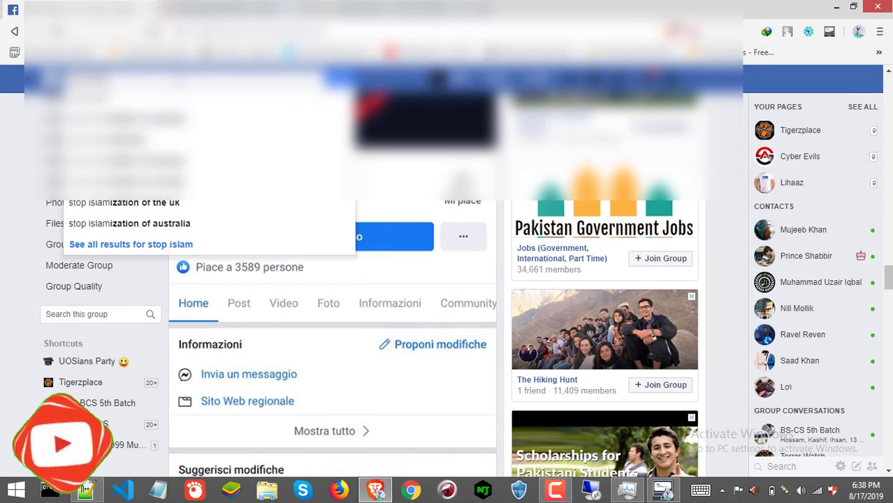
scroll(332, 314, down, 10)
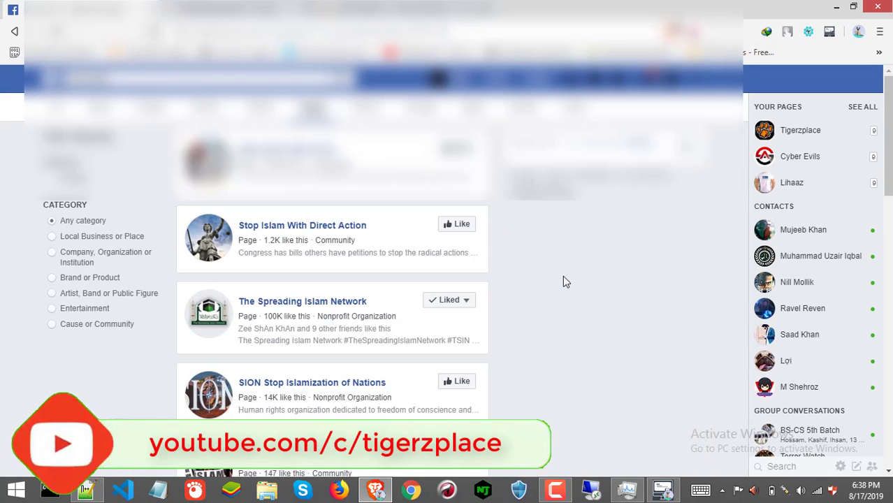
scroll(560, 284, down, 6)
scroll(531, 294, up, 4)
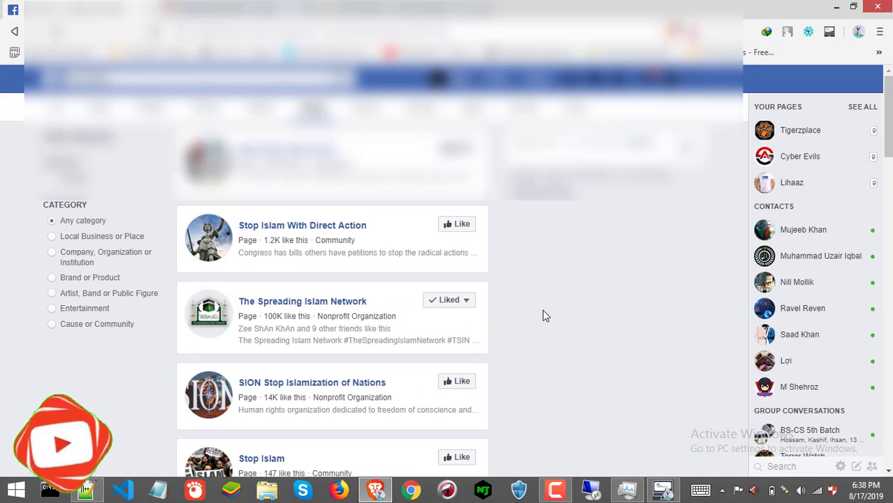
right_click(312, 225)
click(350, 243)
Return to the report group and open the shared Ban islam page.
click(14, 32)
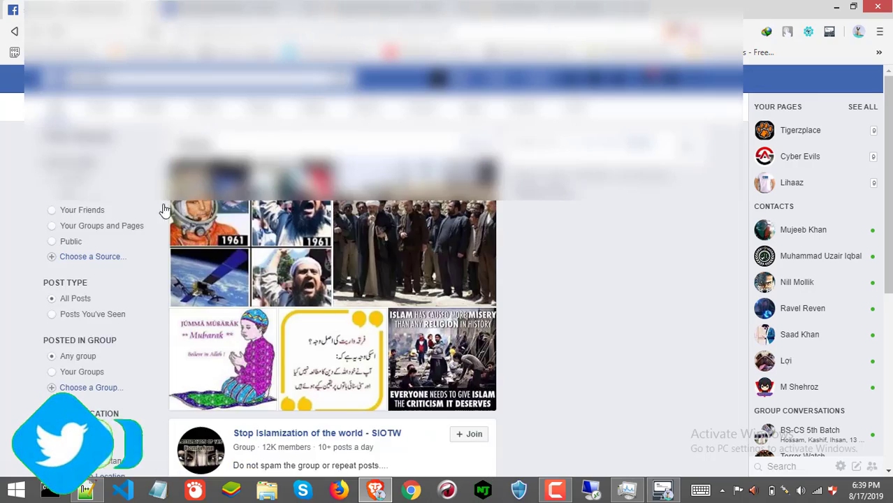
click(366, 347)
scroll(461, 328, down, 10)
scroll(461, 328, down, 10)
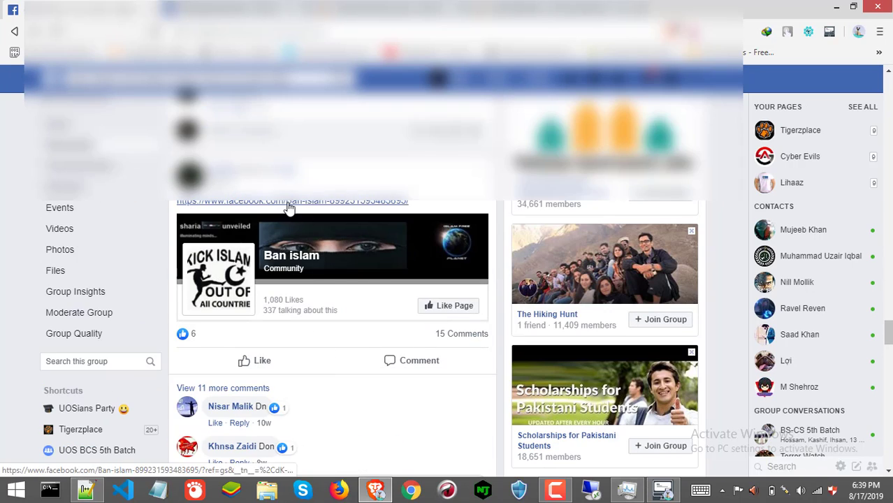
click(287, 201)
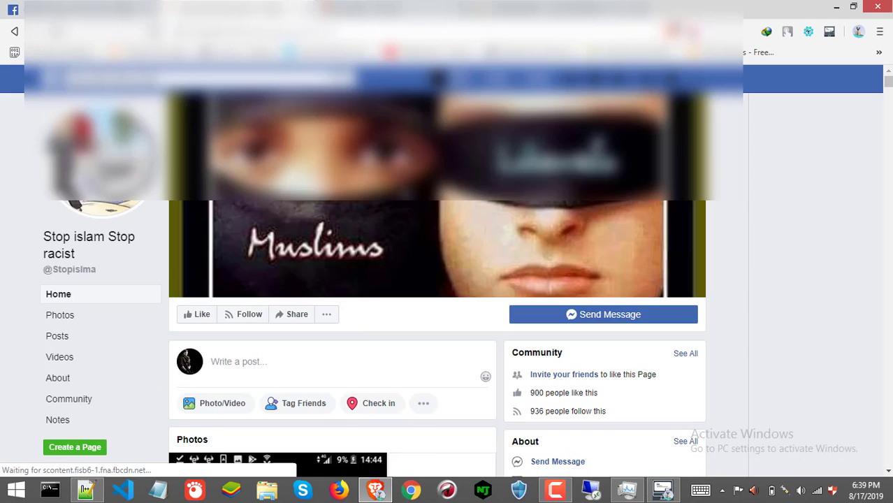
scroll(447, 279, down, 5)
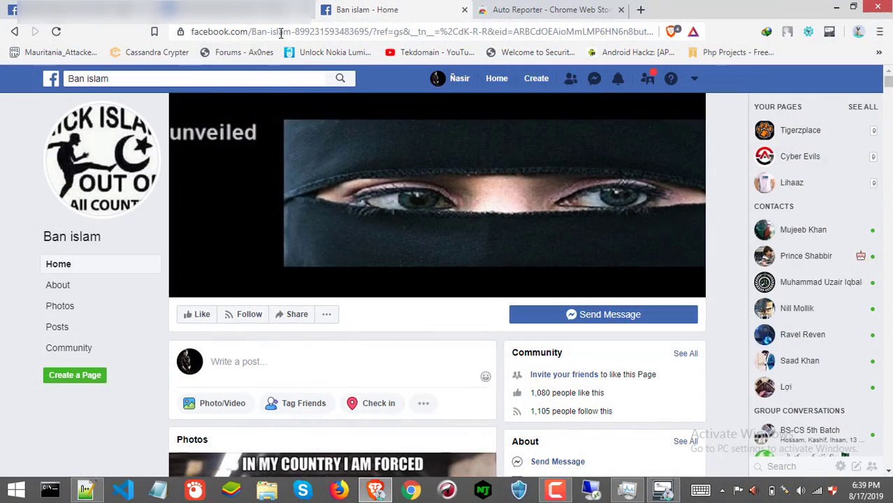
Copy the Ban islam page's Block Page link address from its options menu.
drag(251, 31, 371, 32)
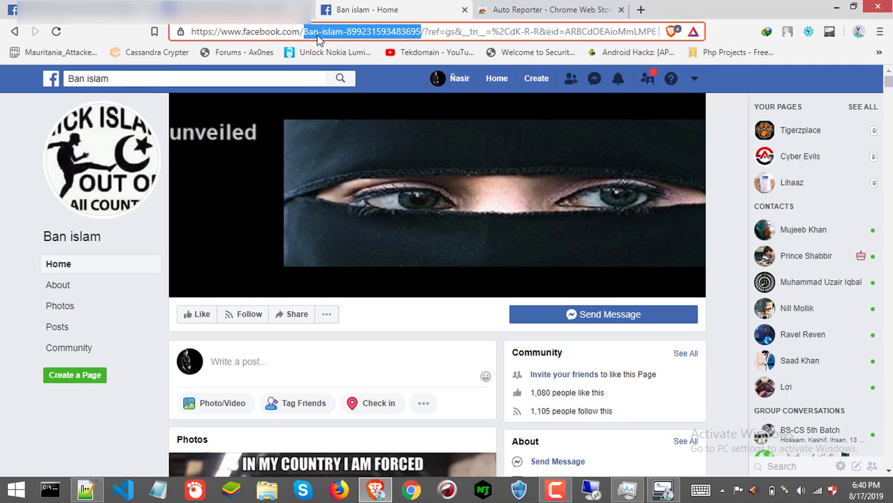
click(329, 318)
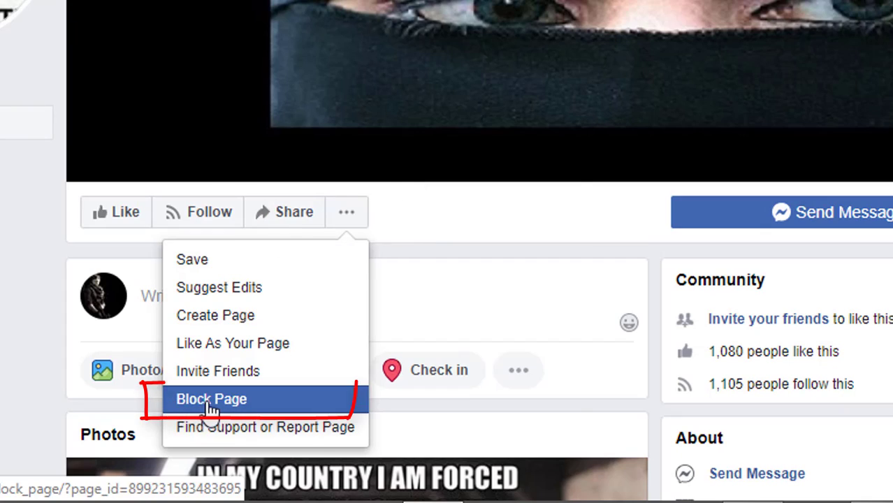
right_click(210, 409)
click(273, 295)
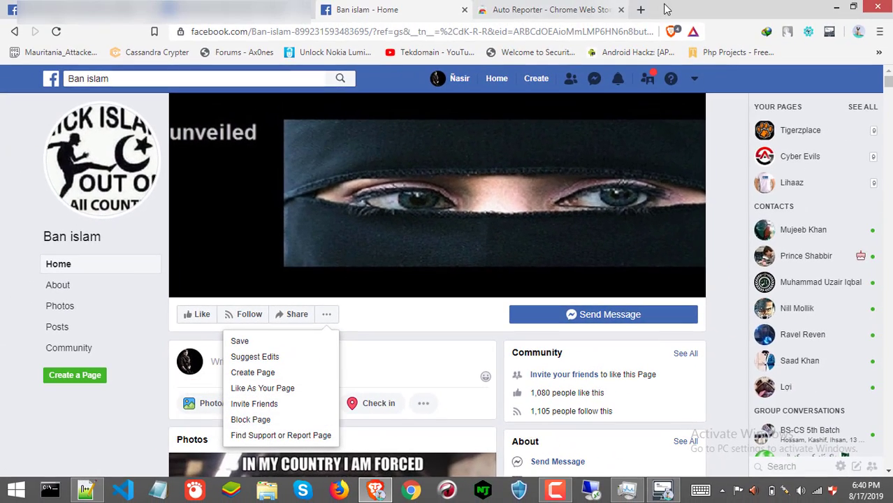
Paste the block-page link into the store tab's address bar and select its page_id digits.
click(545, 9)
click(453, 31)
key(ctrl+v)
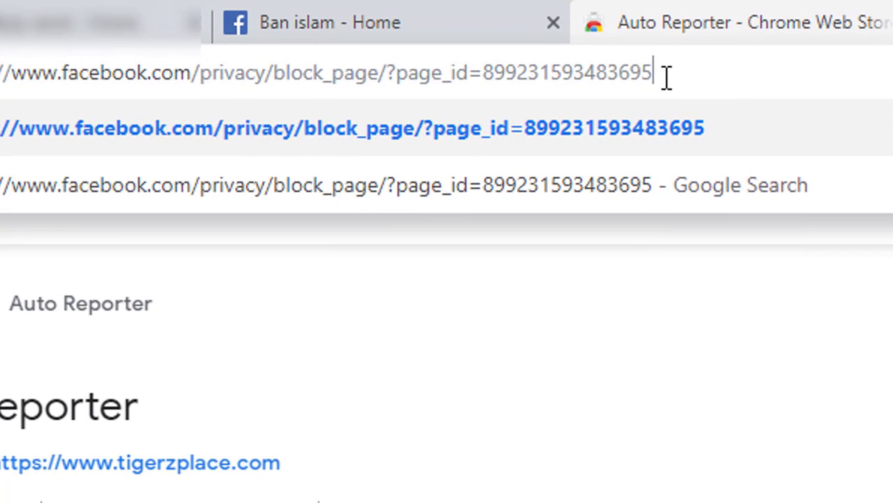
drag(512, 31, 445, 31)
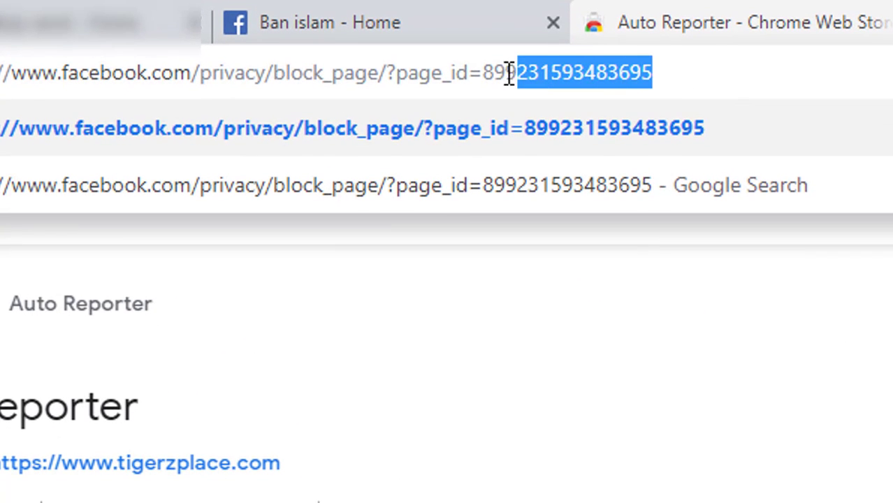
drag(509, 73, 489, 73)
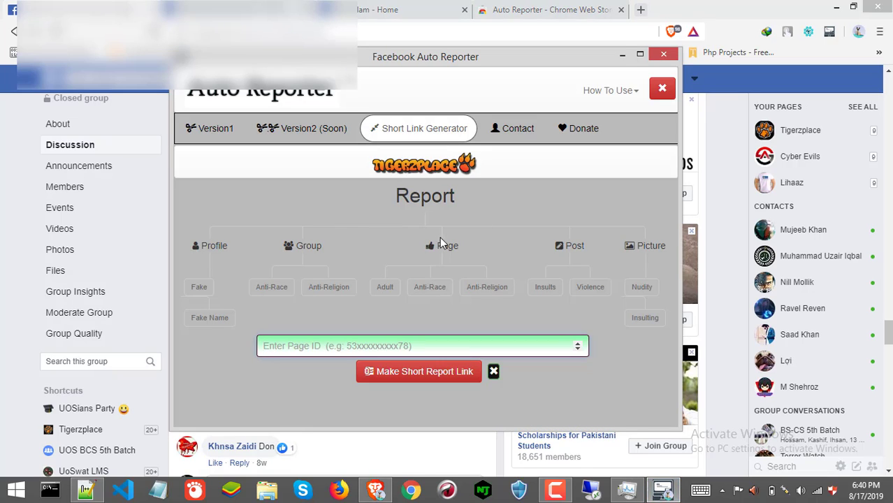
key(ctrl+v)
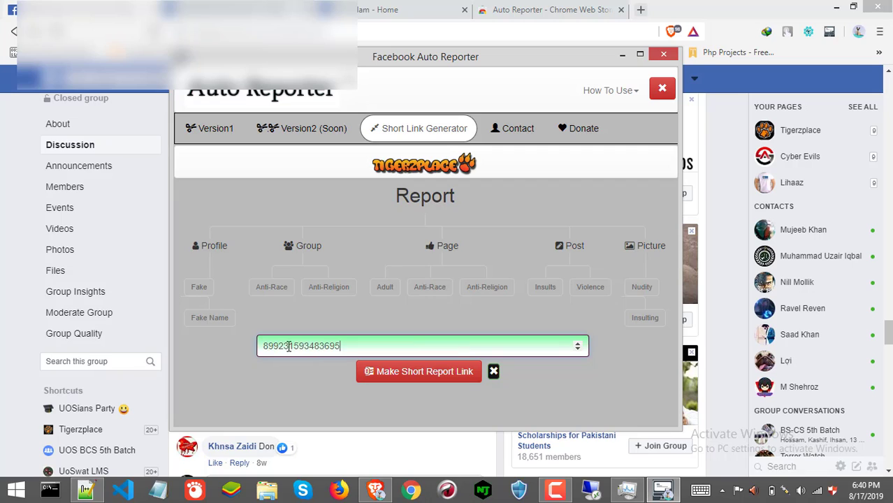
click(414, 374)
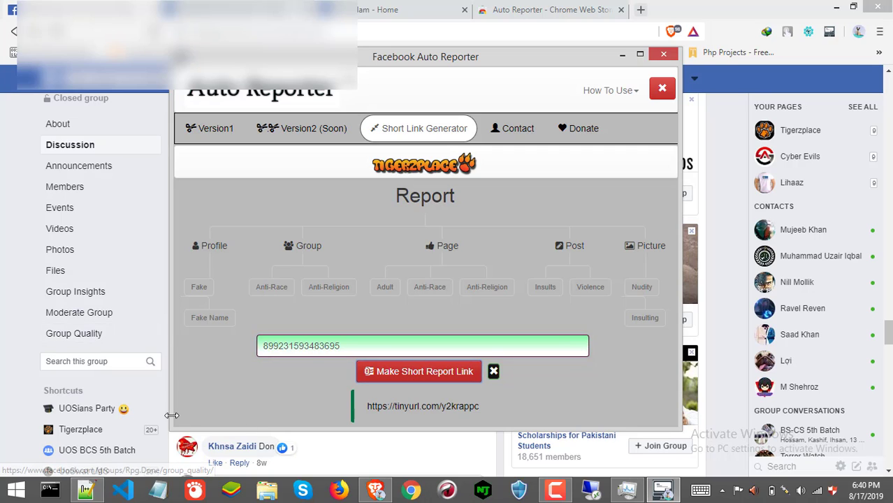
click(419, 406)
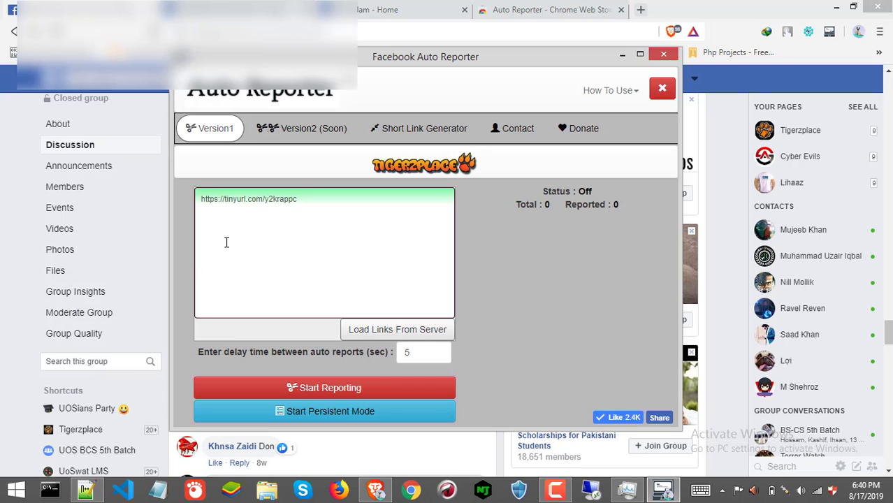
Report the first short link until Status shows Completed, then switch back to the Ban islam tab.
click(355, 392)
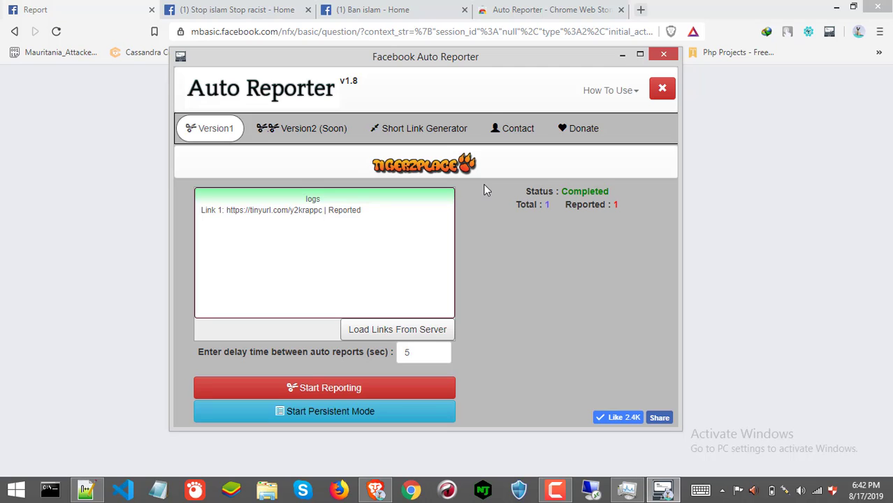
click(268, 9)
click(350, 9)
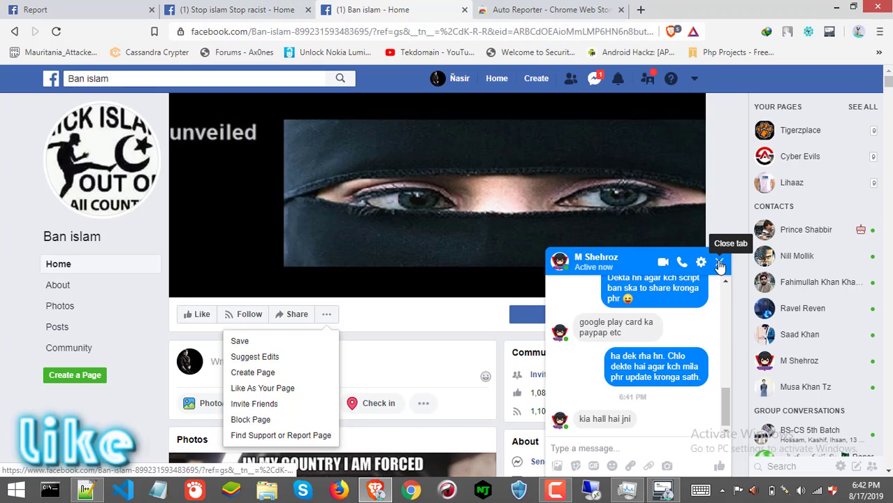
Close the chat, check the submitted report, and switch to the Stop islam Stop racist page.
click(640, 263)
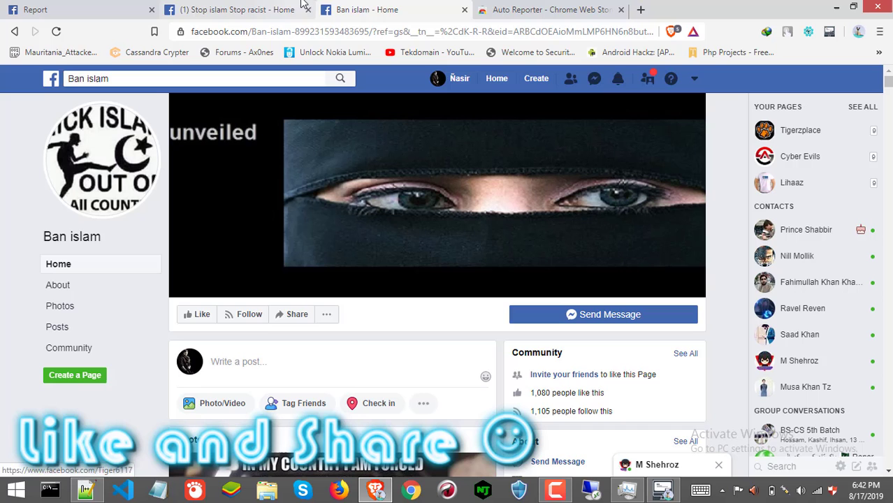
click(256, 29)
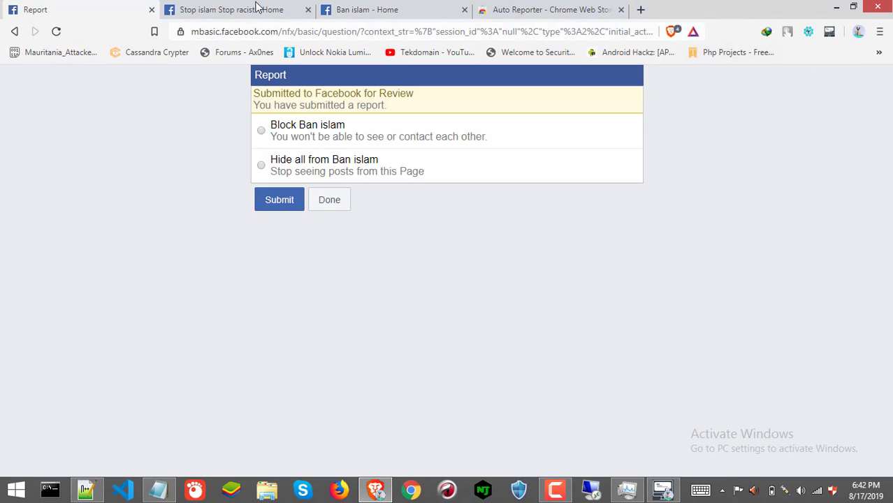
click(270, 9)
Paste the Stop islam Stop racist block-page link into the address bar, select its page ID, and open the notes.
scroll(385, 241, up, 1)
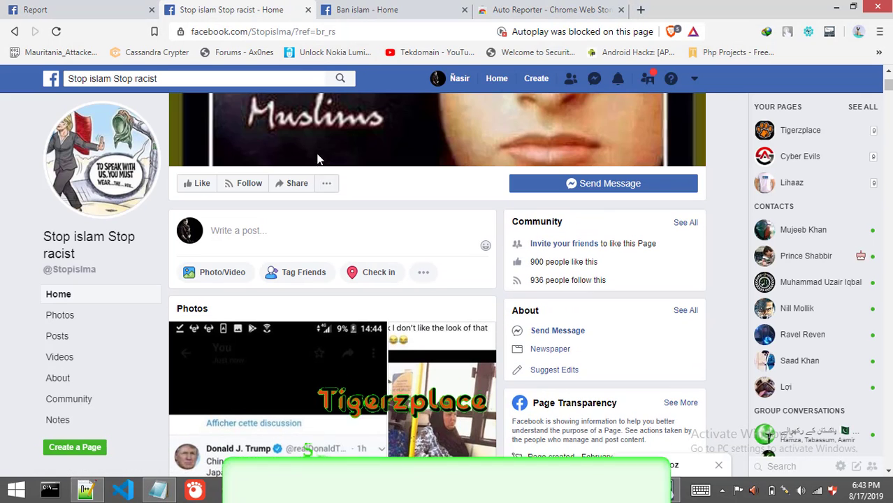
click(326, 183)
right_click(279, 288)
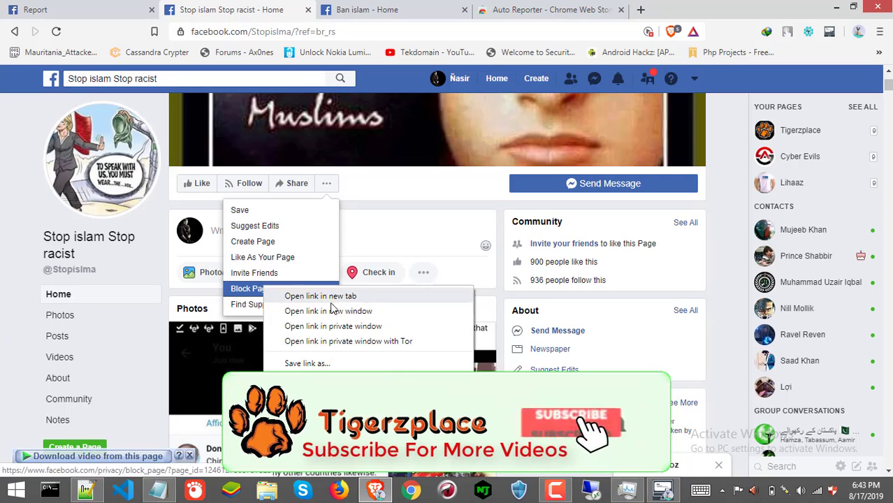
key(Escape)
click(300, 32)
key(ctrl+v)
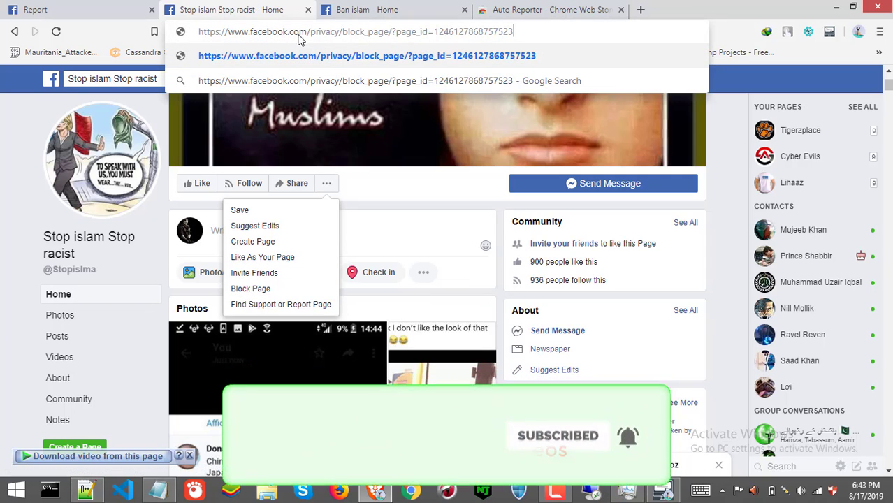
drag(436, 32, 514, 32)
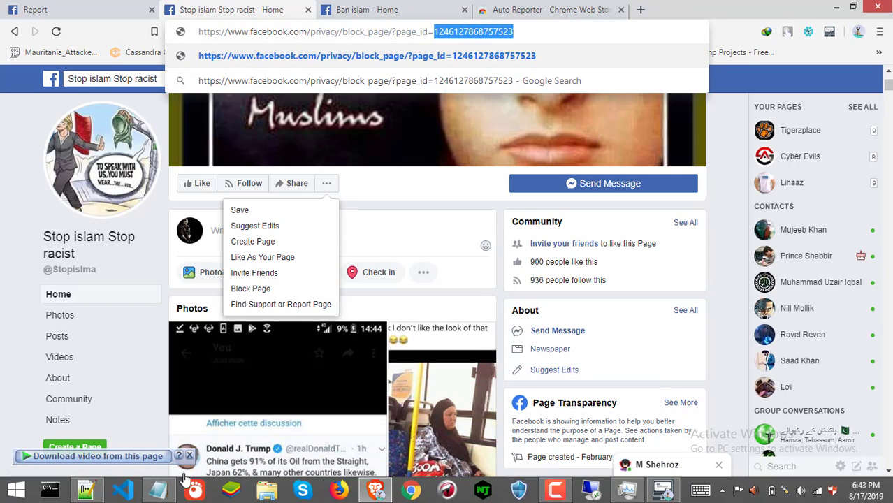
click(159, 489)
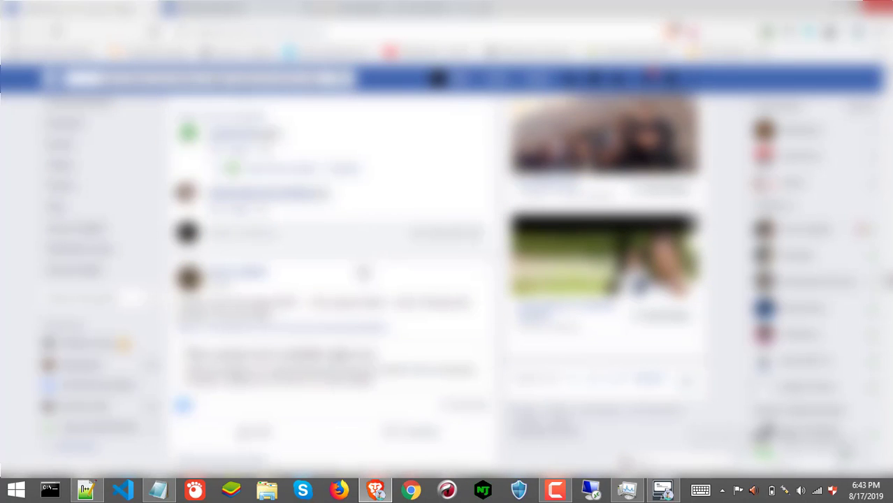
scroll(363, 271, down, 8)
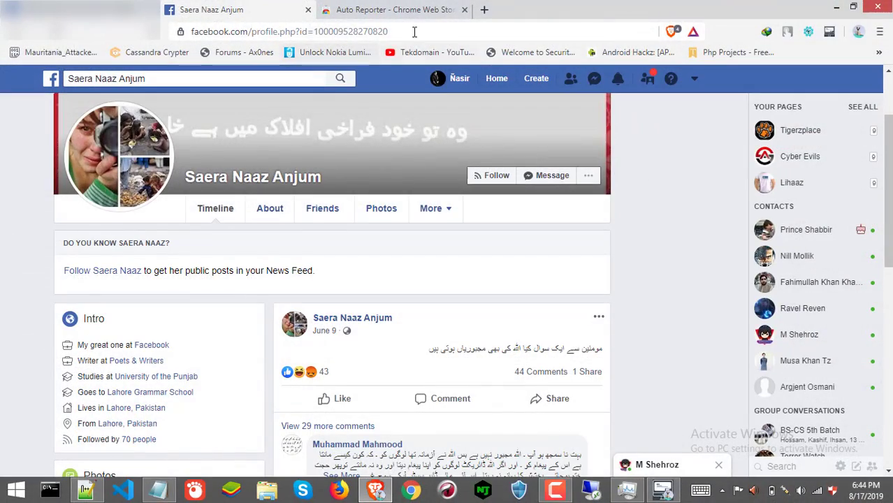
Copy the profile's numeric ID from its address and paste it as Notepad's third line.
drag(412, 32, 314, 32)
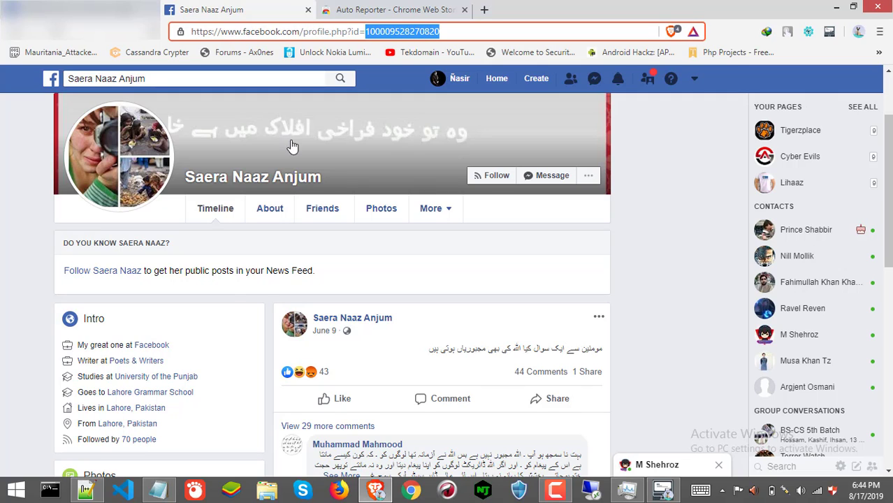
click(159, 489)
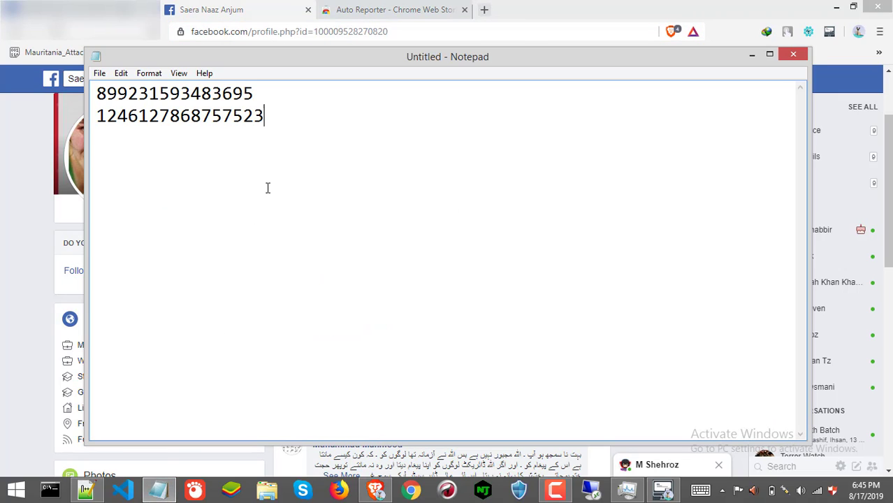
key(Return)
key(ctrl+v)
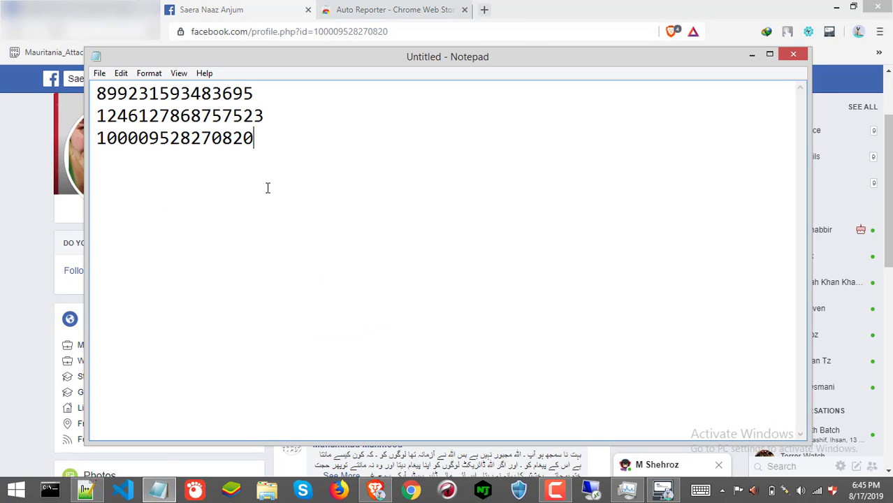
Review the three saved IDs in Notepad, selecting the two page IDs and then the profile ID.
click(751, 55)
scroll(664, 343, down, 3)
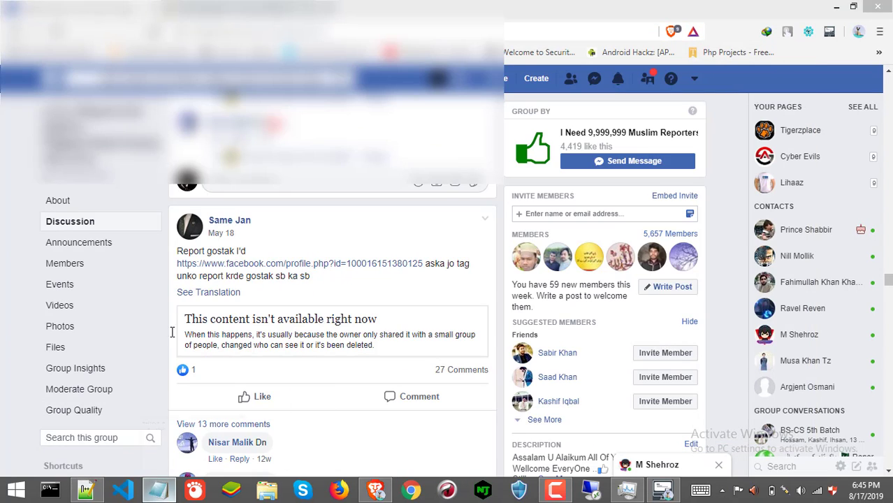
click(158, 490)
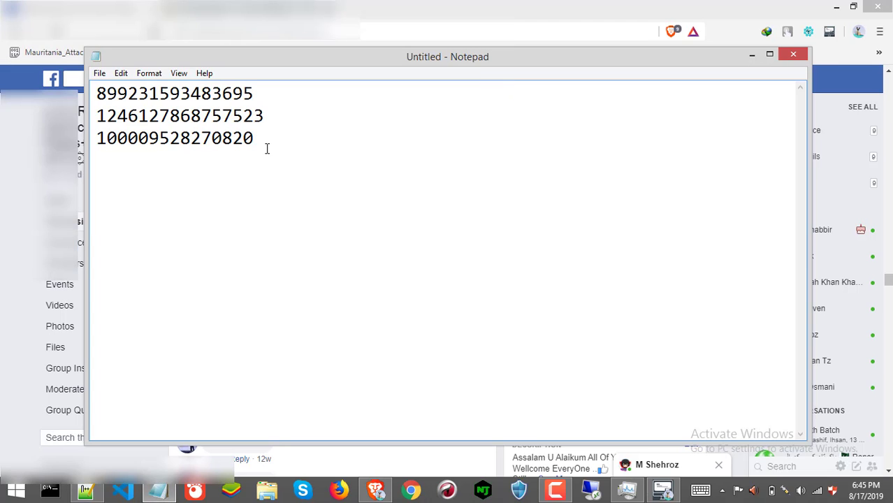
double_click(270, 118)
drag(265, 116, 96, 90)
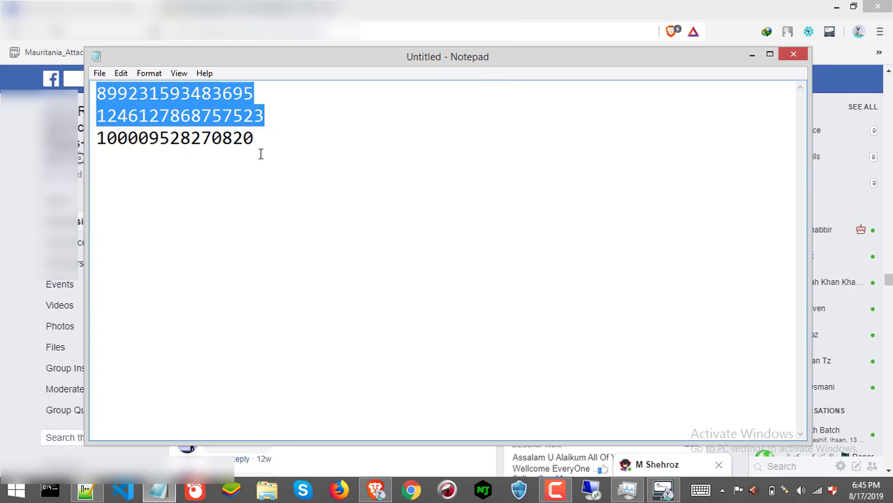
drag(261, 143, 84, 141)
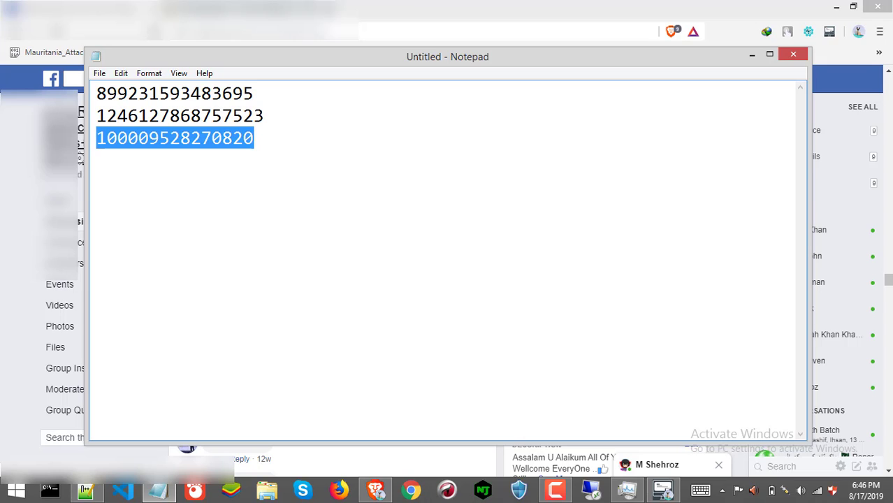
click(297, 135)
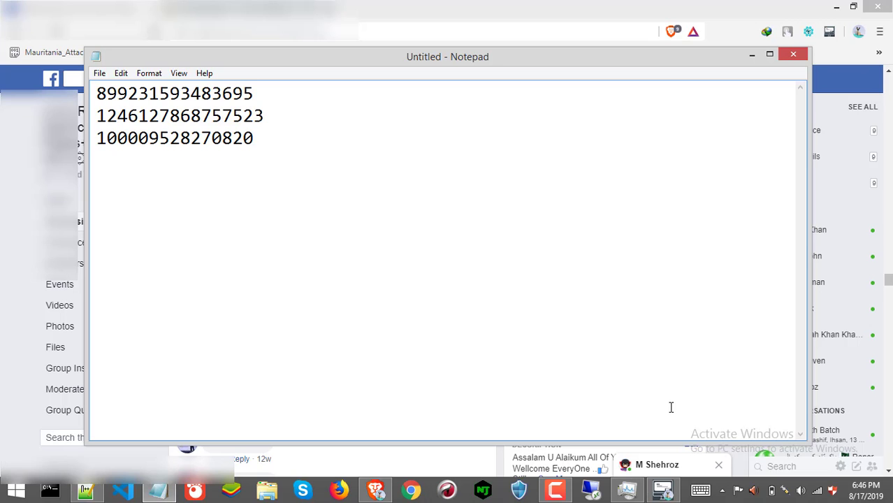
Reopen Auto Reporter, make an anti-religion short link for the second page ID, and add it to the list.
click(671, 491)
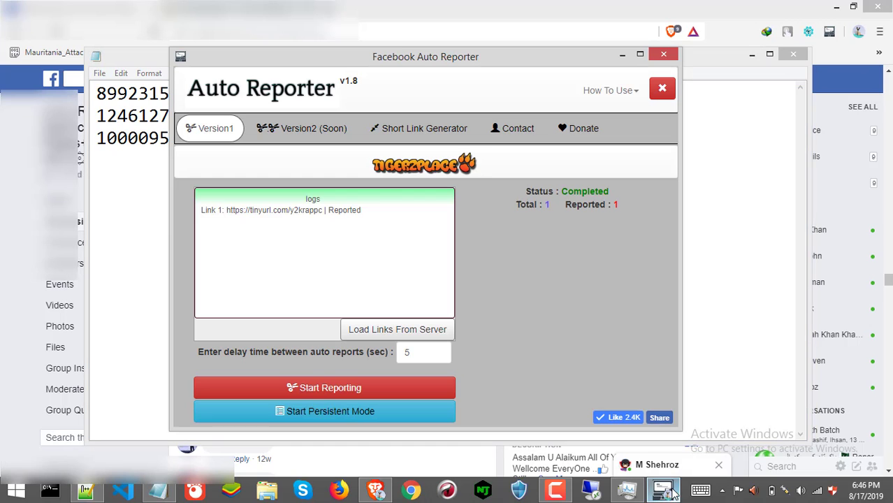
click(663, 88)
click(830, 32)
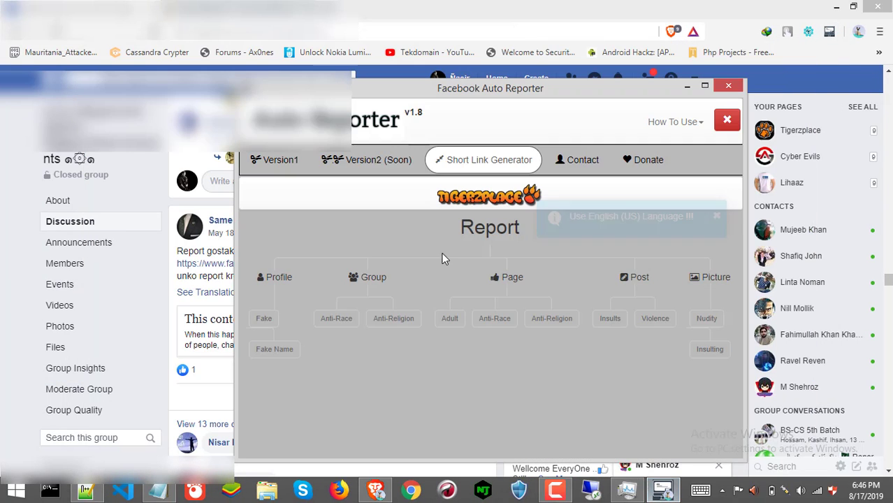
click(534, 318)
key(ctrl+v)
click(461, 401)
click(461, 434)
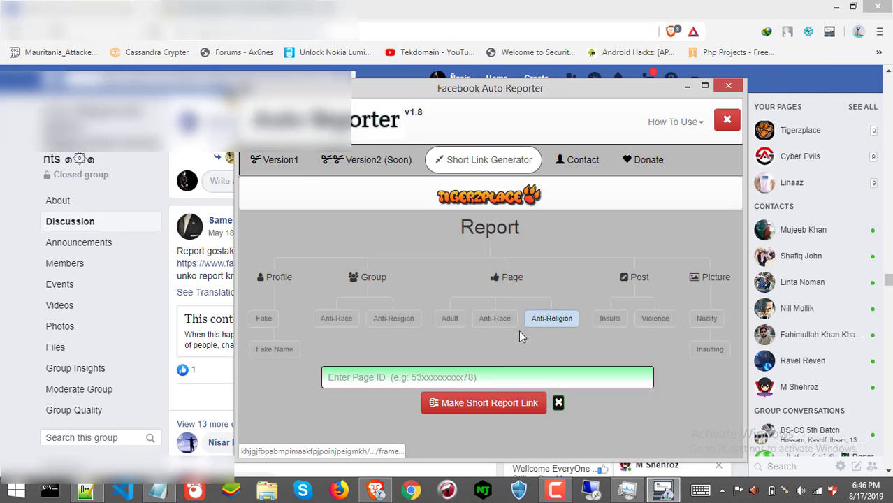
key(ctrl+v)
Generate the profile's short report link and add it to Version1's list.
click(478, 402)
click(426, 432)
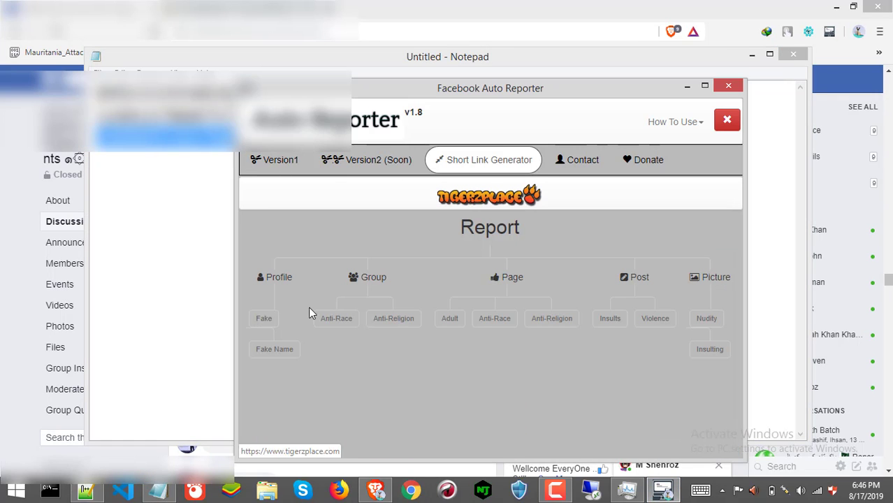
click(312, 313)
click(465, 414)
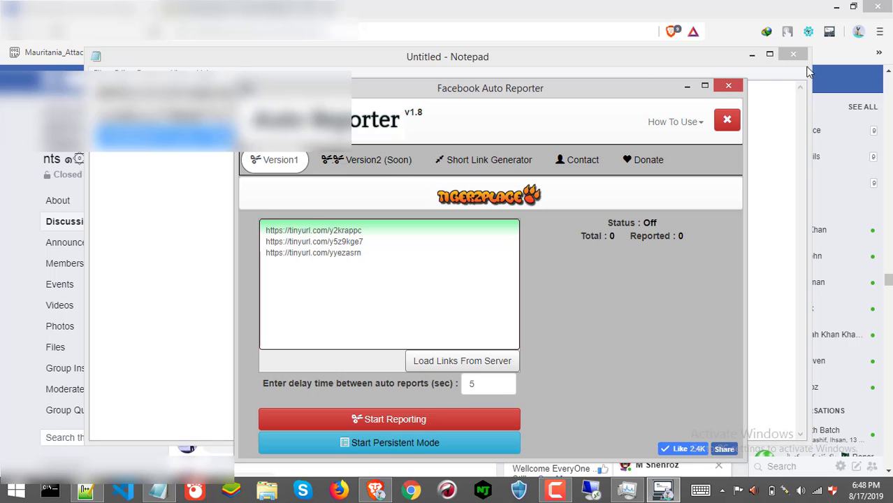
Close Notepad with Don't Save, move the reporter window up, and start reporting all three links.
click(795, 58)
click(479, 251)
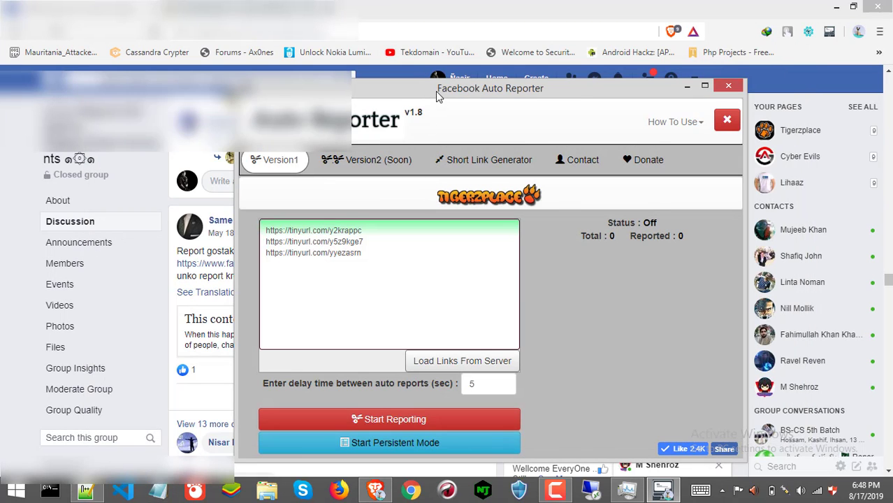
drag(439, 88, 432, 26)
click(388, 360)
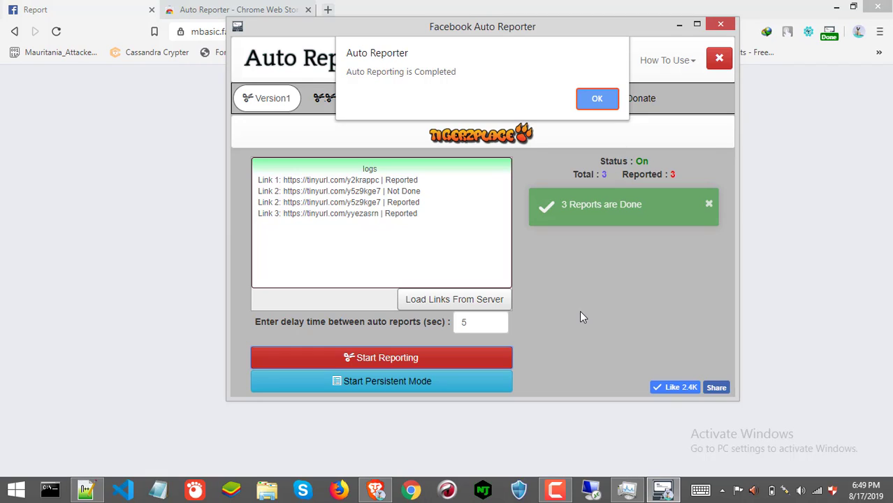
Dismiss the '3 Reports are Done' completion notice and close the Auto Reporter window.
click(597, 99)
click(721, 25)
Minimize the Chrome window to reveal the Windows desktop.
click(841, 6)
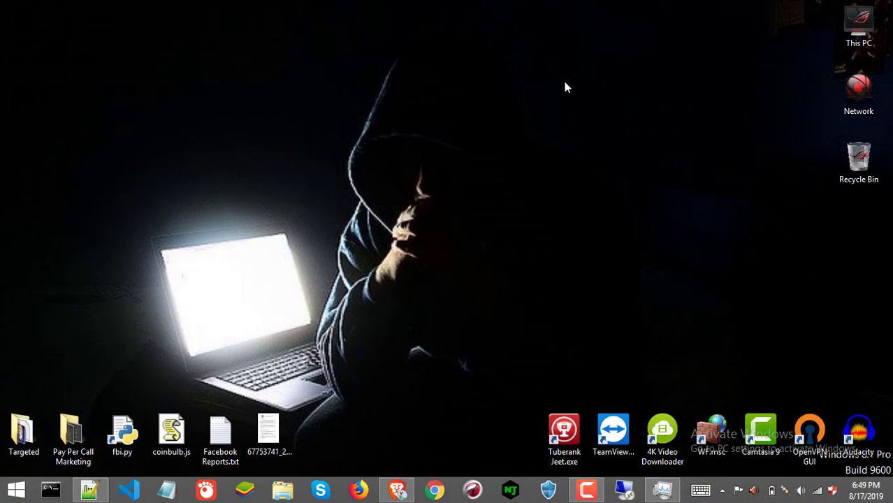